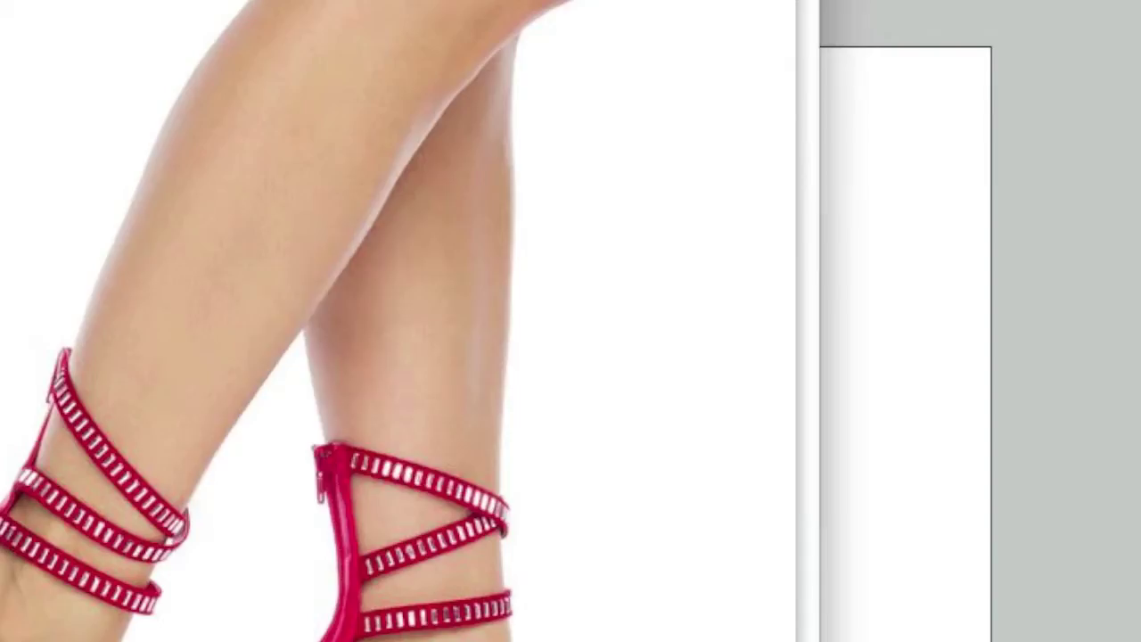
Step: Convert the locked Background layer of red_heels.jpg into the editable Layer 0
double_click(1029, 337)
left_click(815, 299)
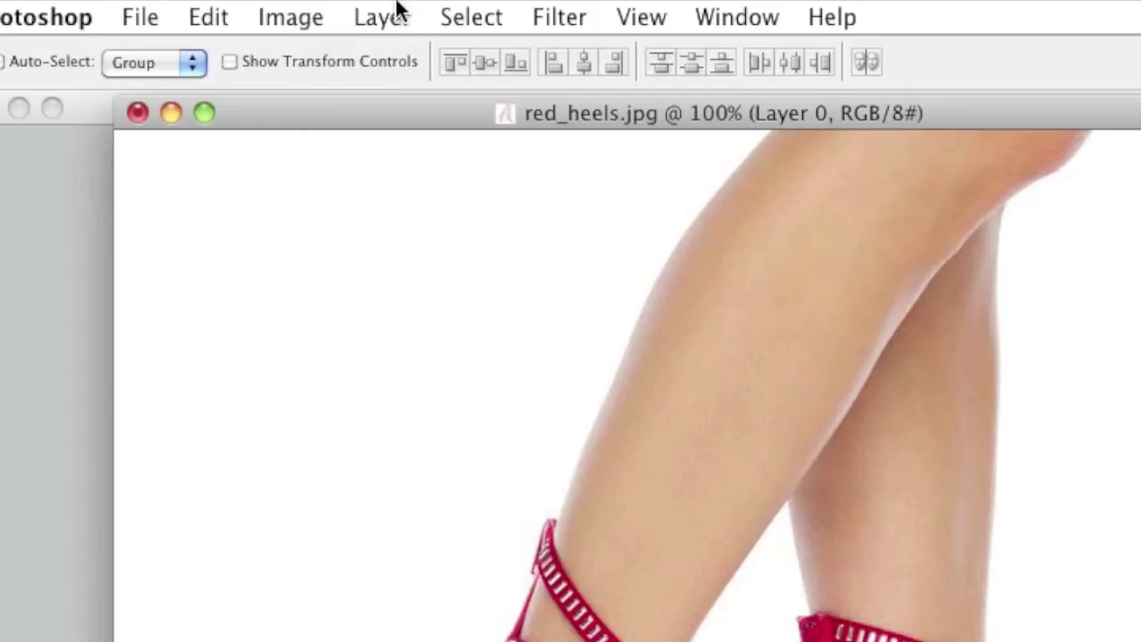
Step: Duplicate Layer 0 to create Layer 0 copy
left_click(399, 9)
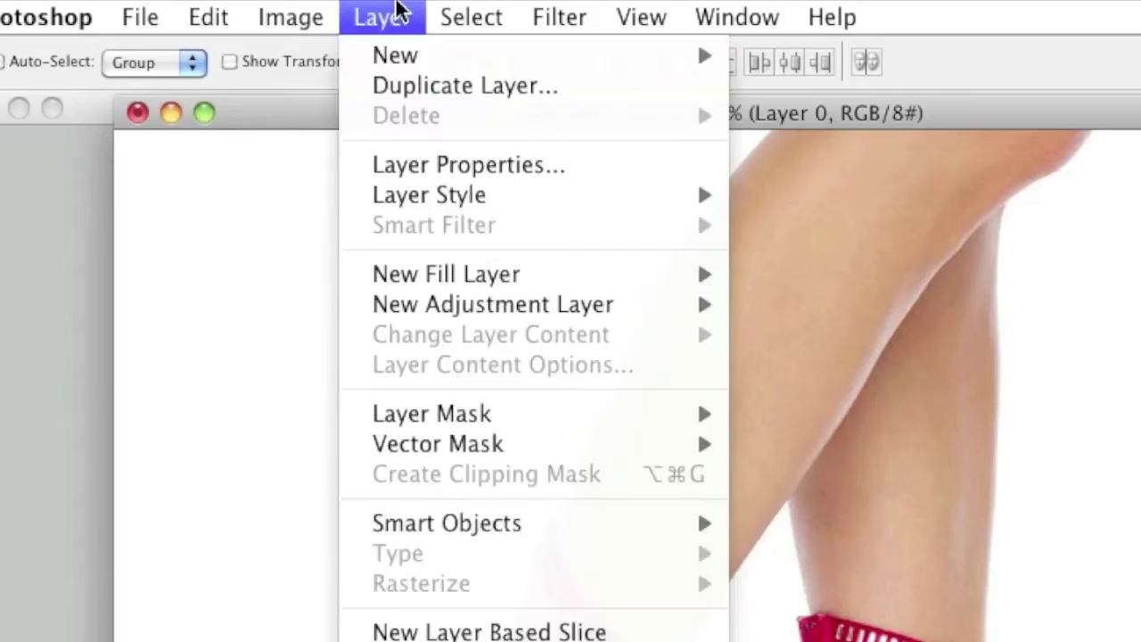
left_click(410, 84)
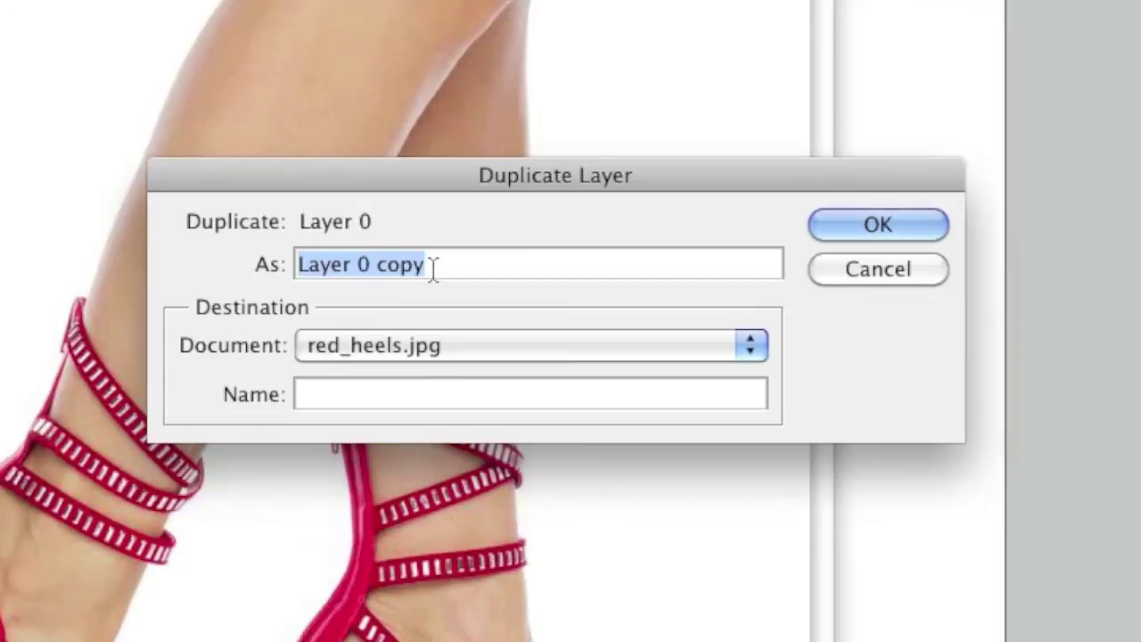
left_click(870, 221)
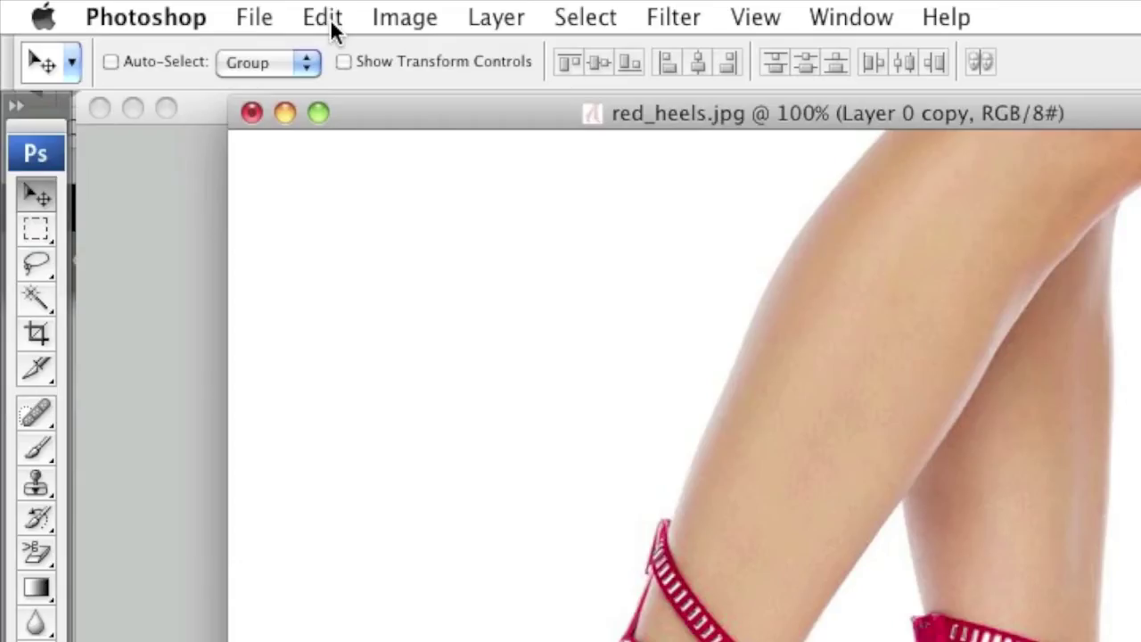
Step: Flip Layer 0 copy vertically with Edit > Transform > Flip Vertical
left_click(331, 27)
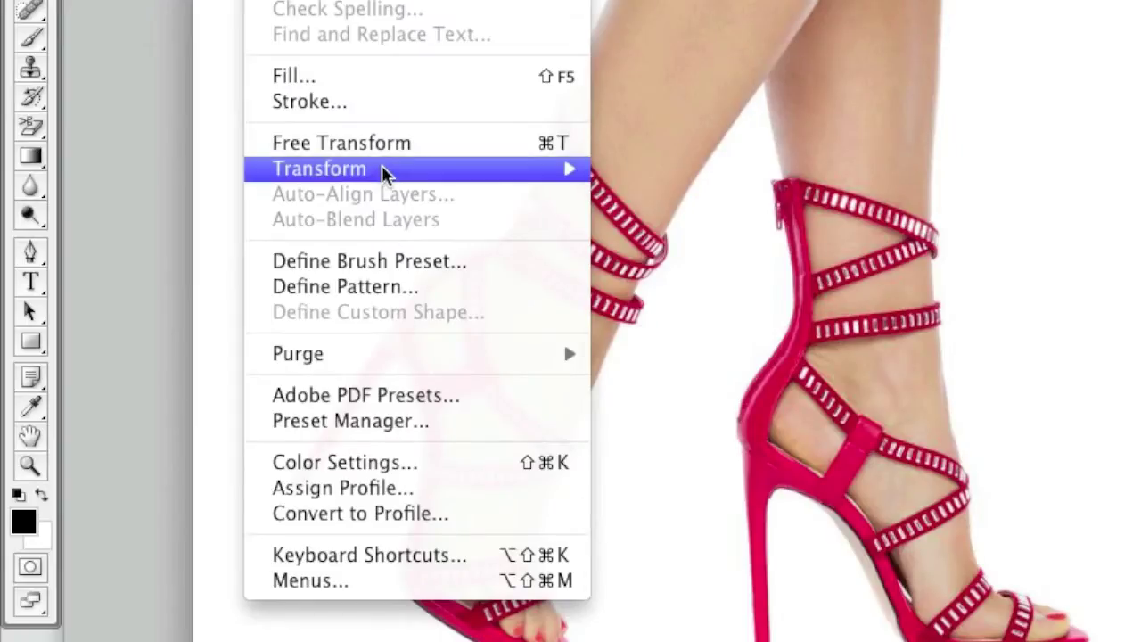
mouse_move(484, 601)
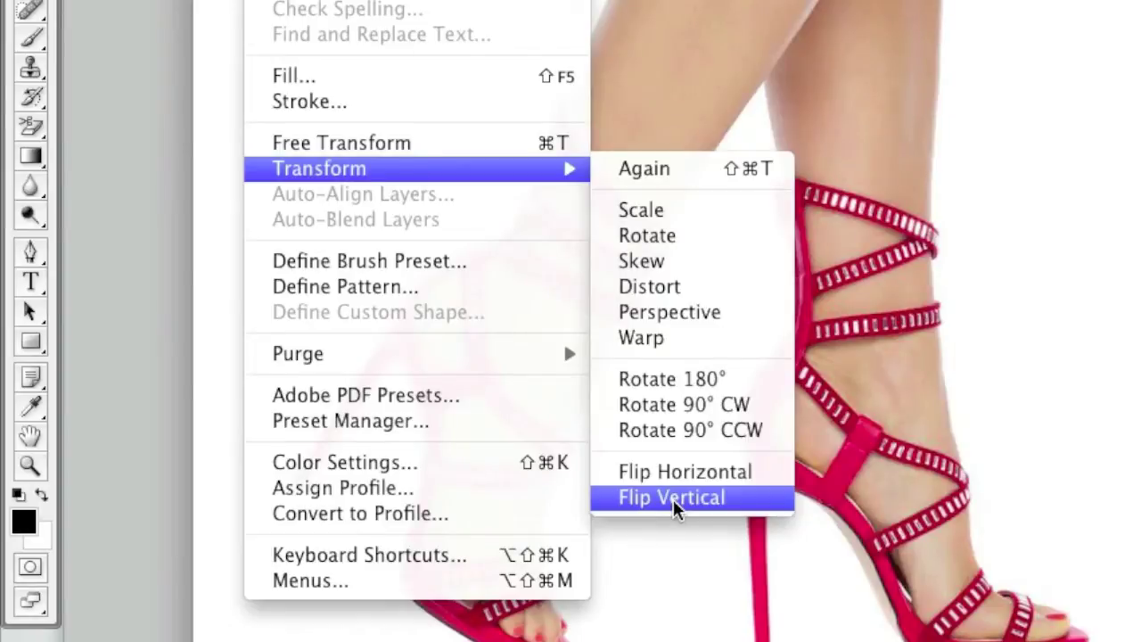
left_click(675, 504)
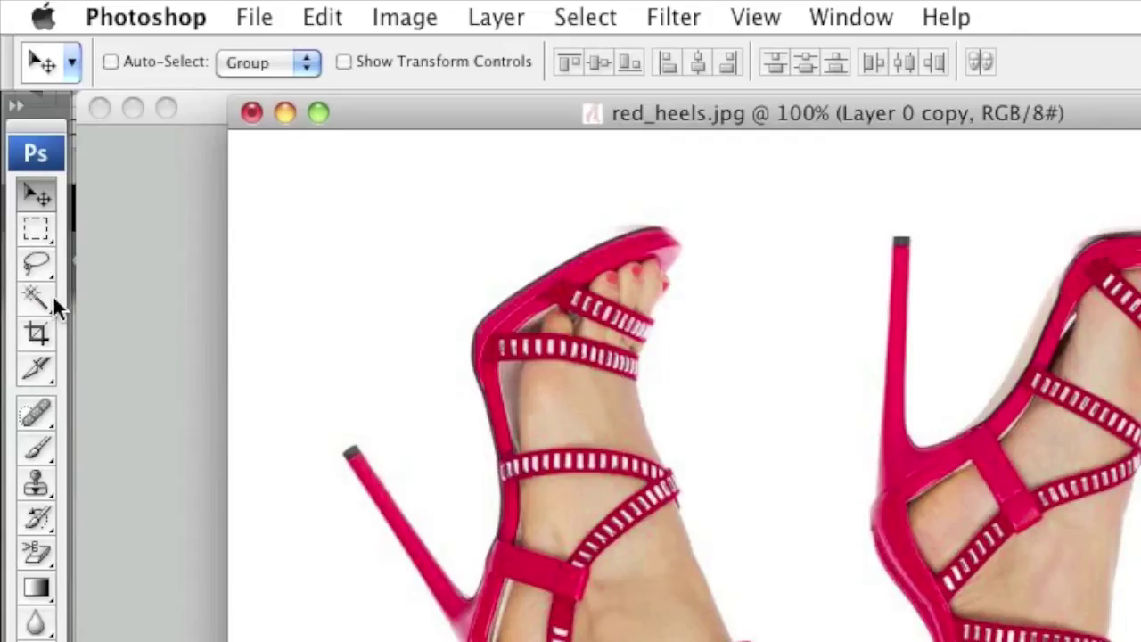
Step: Select the white background of Layer 0 copy with the Magic Wand and clear it
left_click(22, 148)
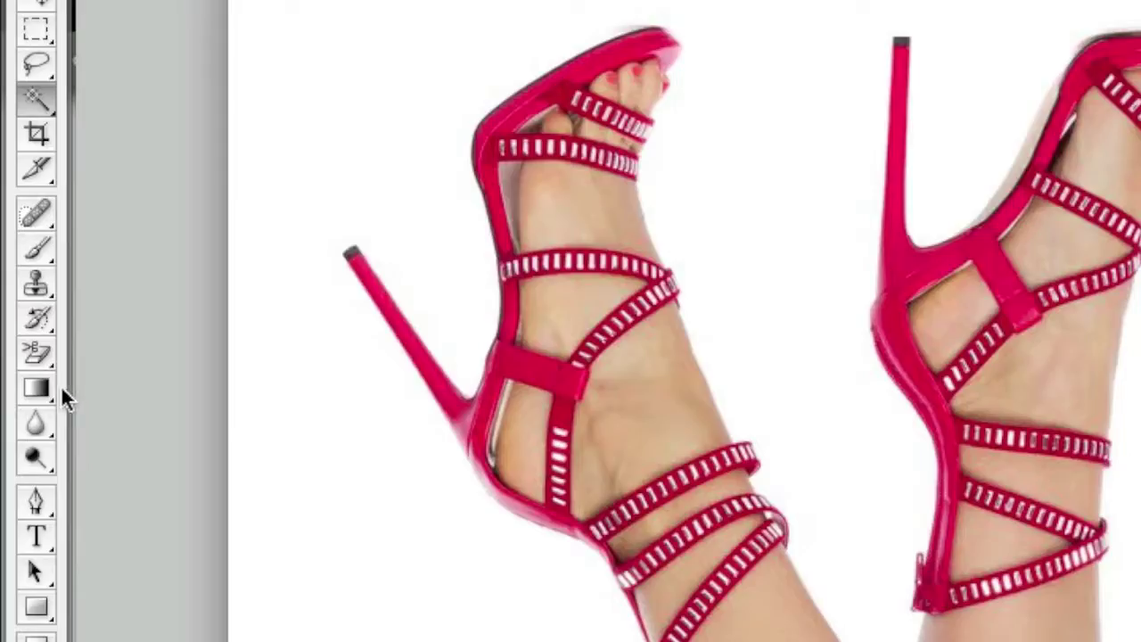
left_click(20, 277)
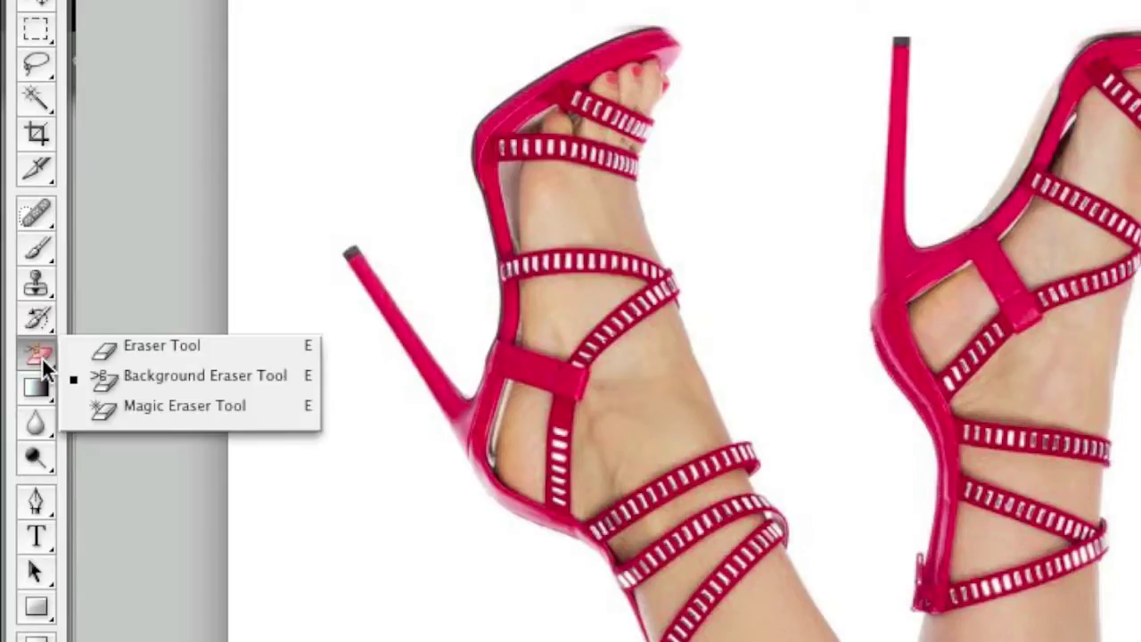
left_click(197, 375)
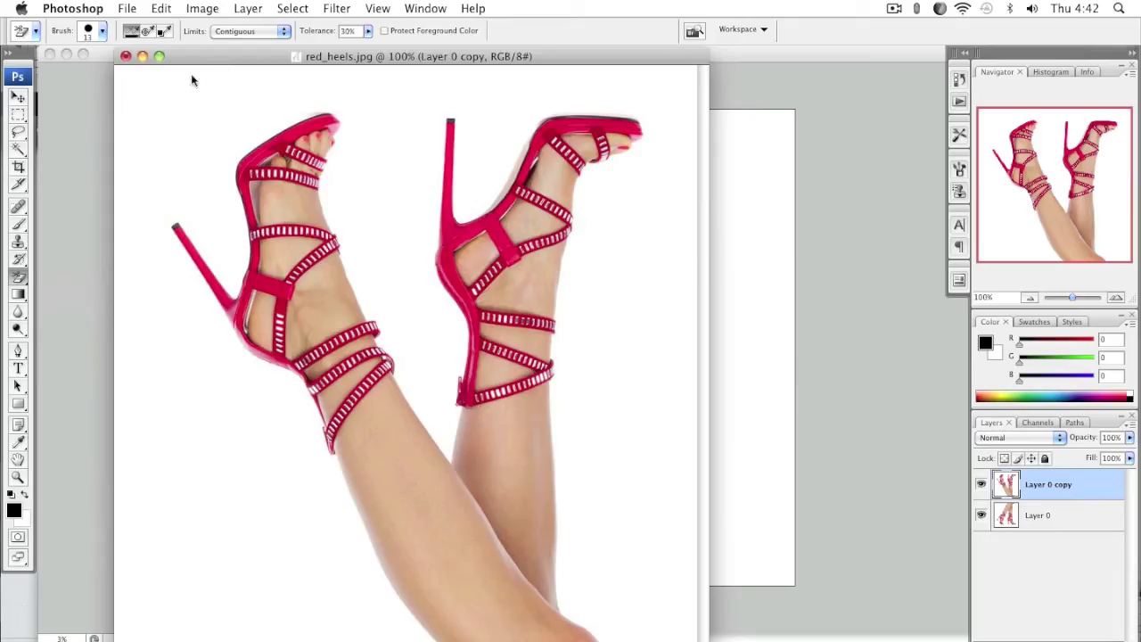
left_click(15, 151)
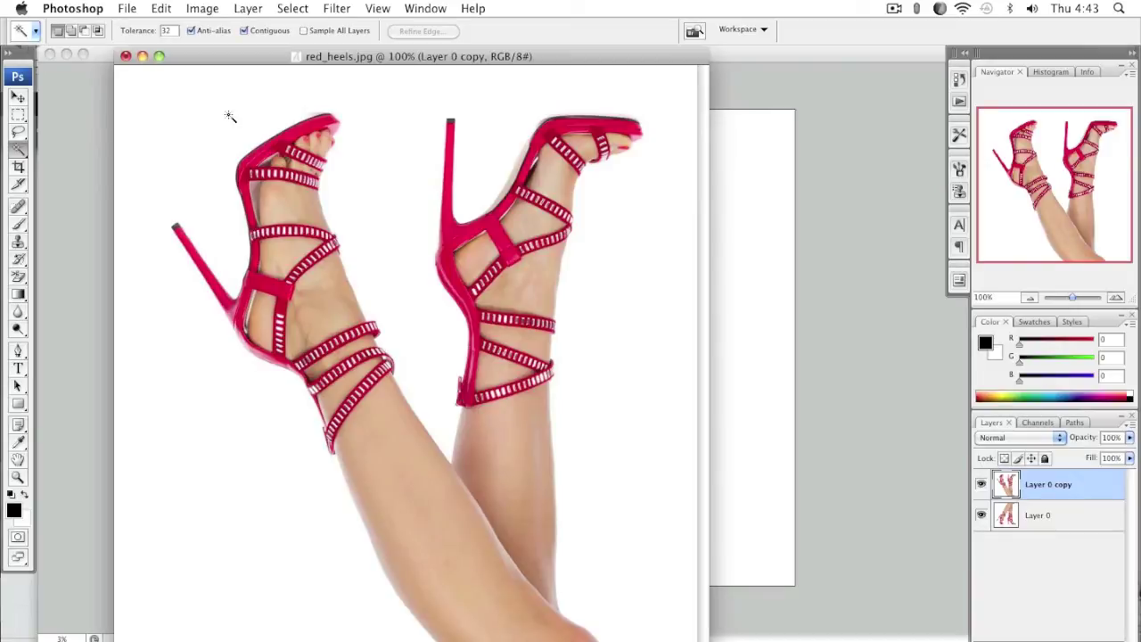
left_click(230, 116)
left_click(161, 8)
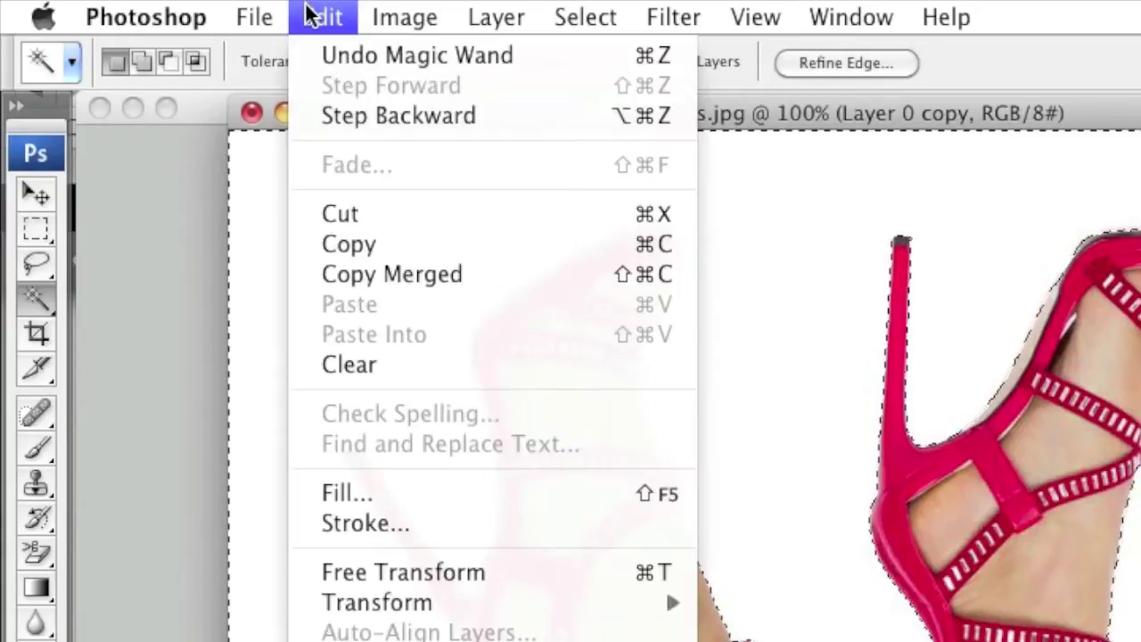
left_click(395, 367)
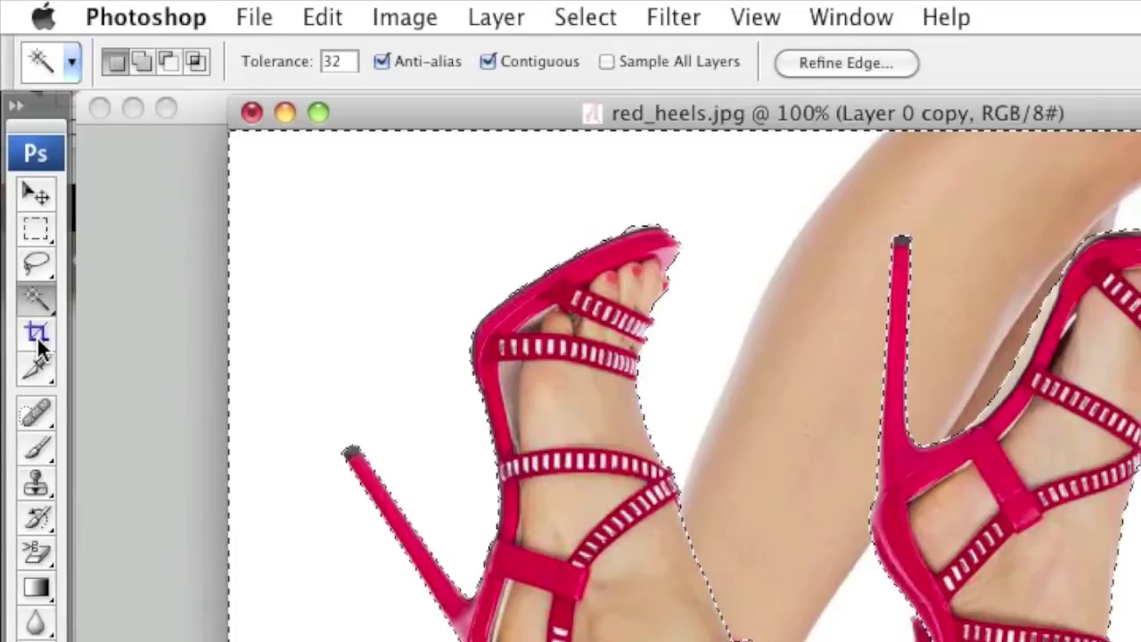
Step: Deselect the cleared area and switch to the Move tool
left_click(19, 169)
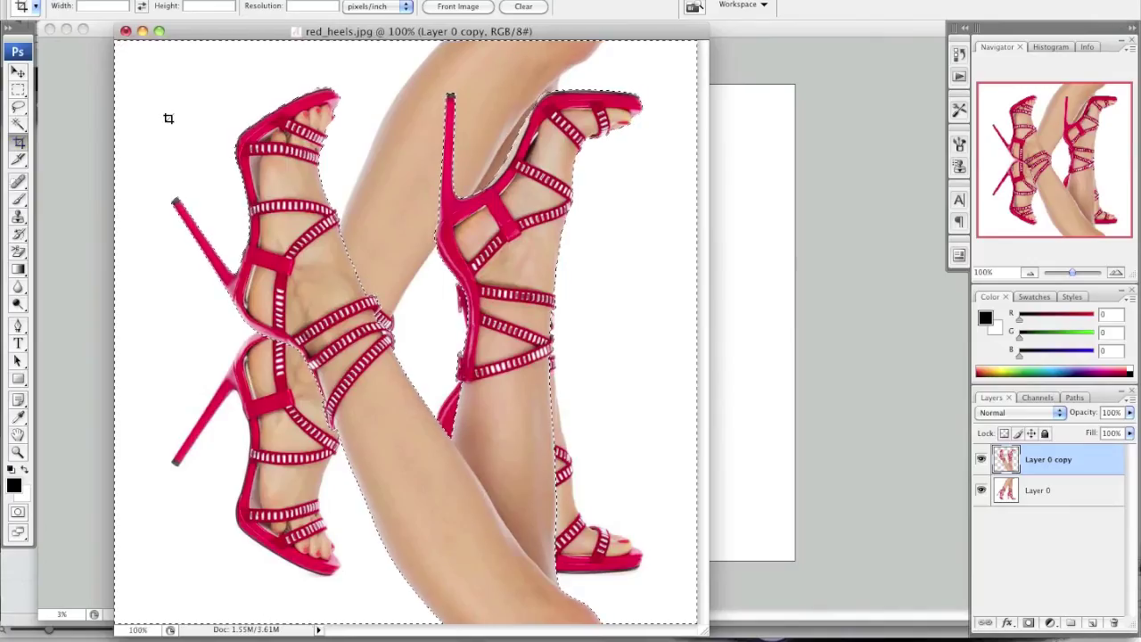
key("ctrl+d")
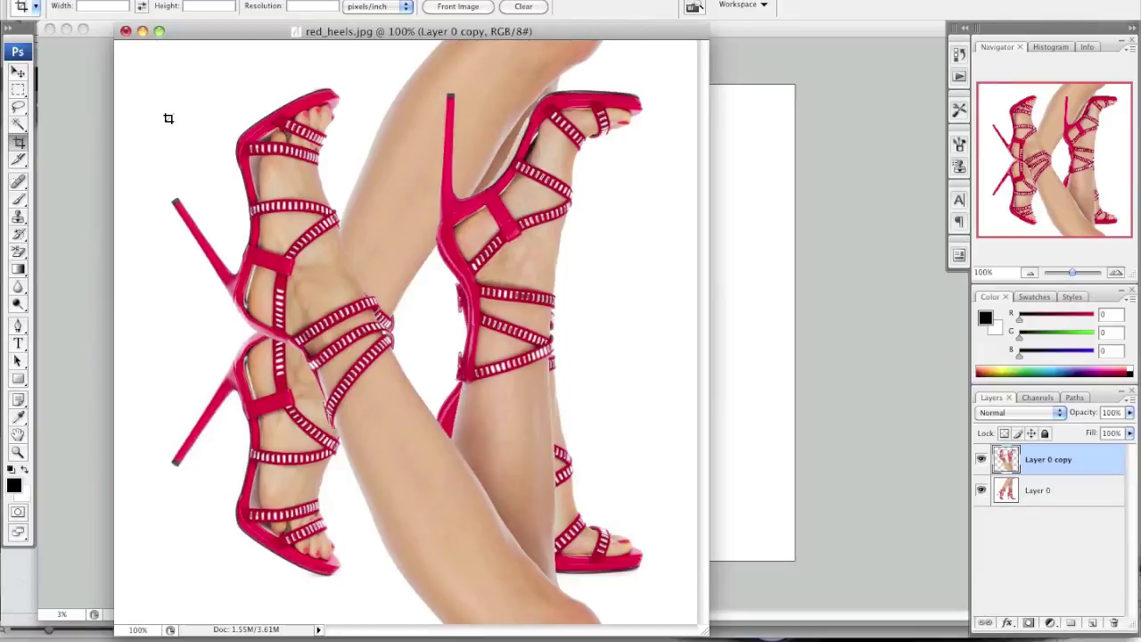
left_click(19, 72)
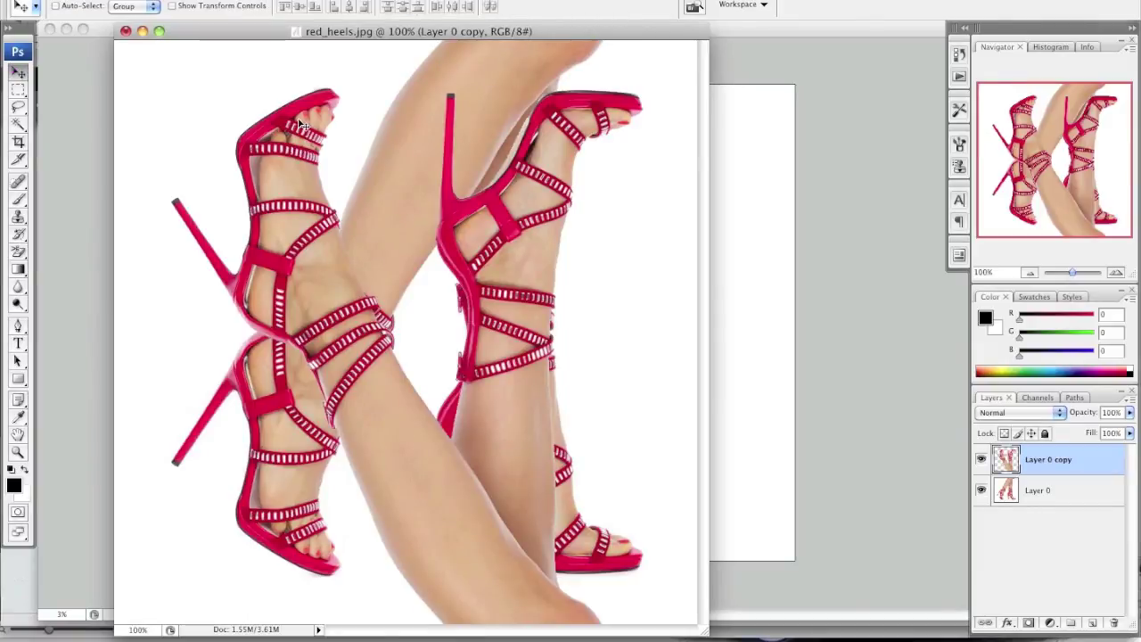
Step: Drag Layer 0 copy down so the upside-down heels sit beneath the originals
left_click_drag(303, 125, 299, 610)
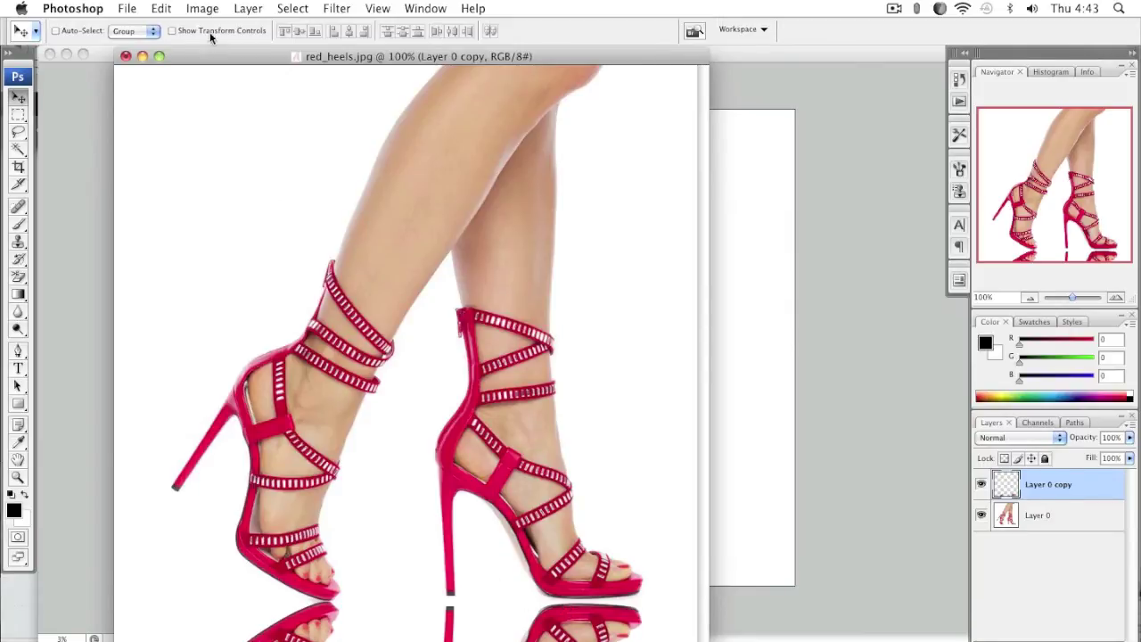
left_click(157, 8)
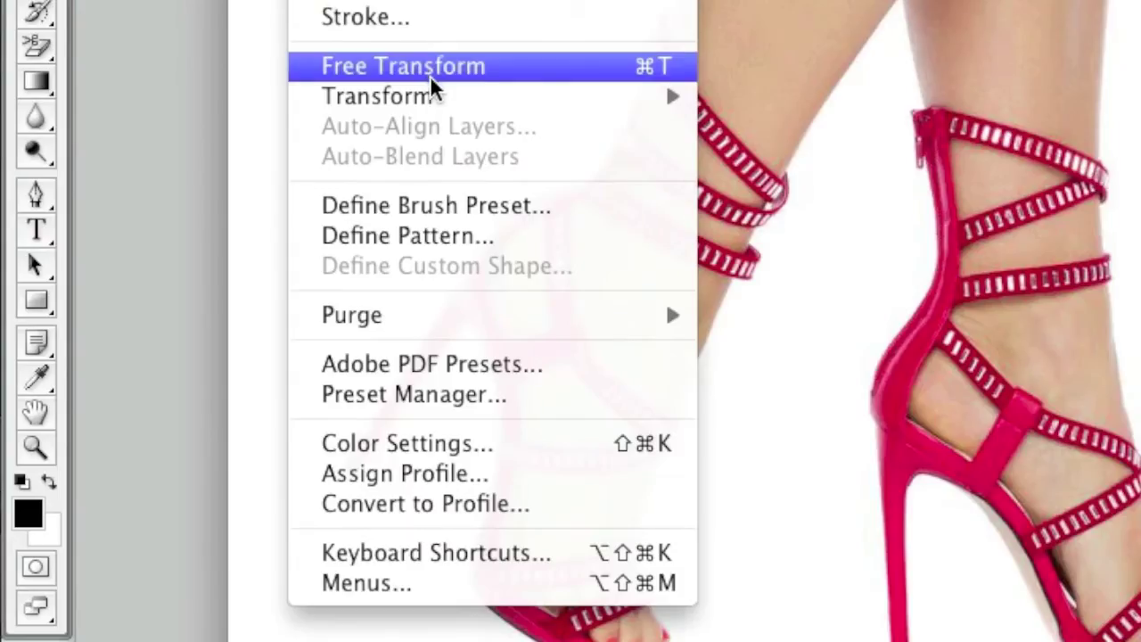
Step: Start a custom warp and bend the reflection's left, middle and right sections toward the soles
mouse_move(435, 602)
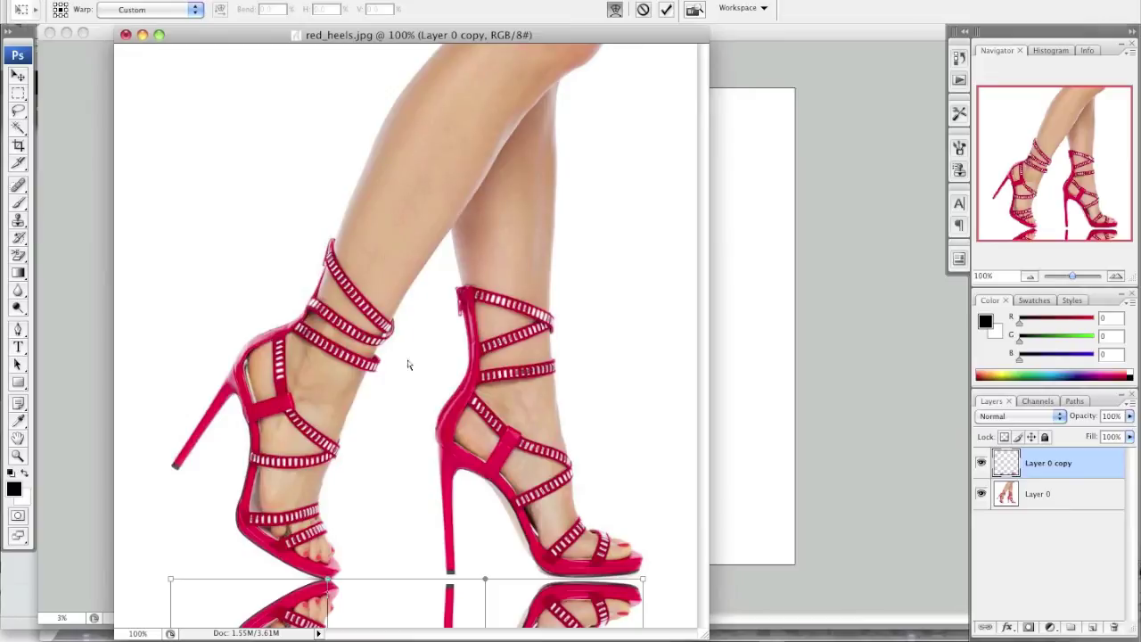
left_click_drag(488, 581, 488, 569)
left_click_drag(647, 579, 646, 573)
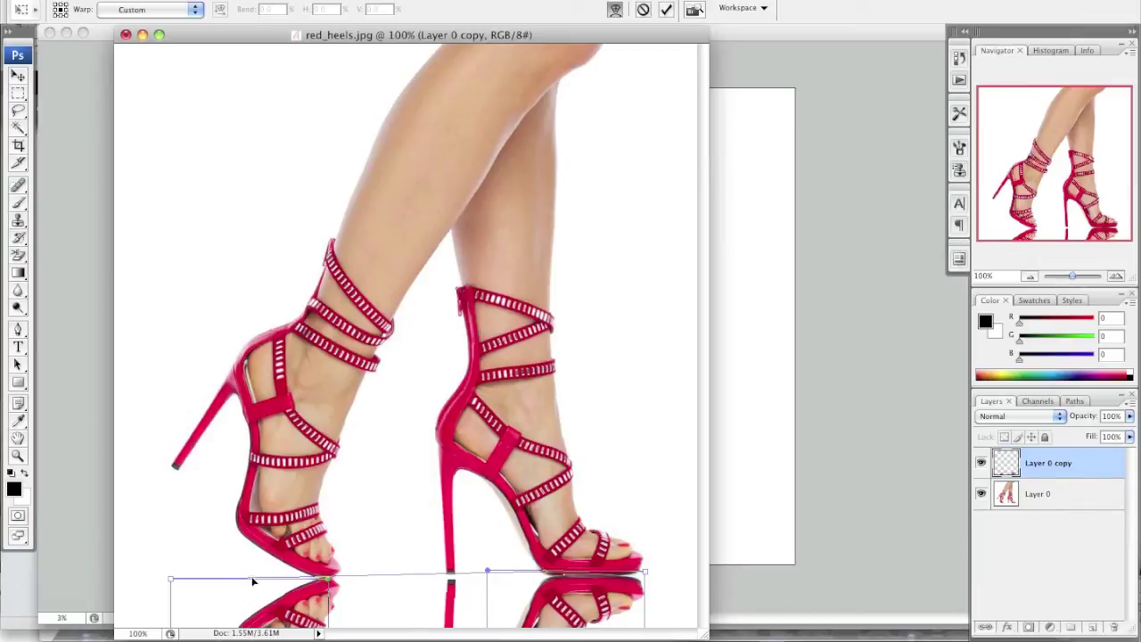
left_click_drag(171, 579, 170, 565)
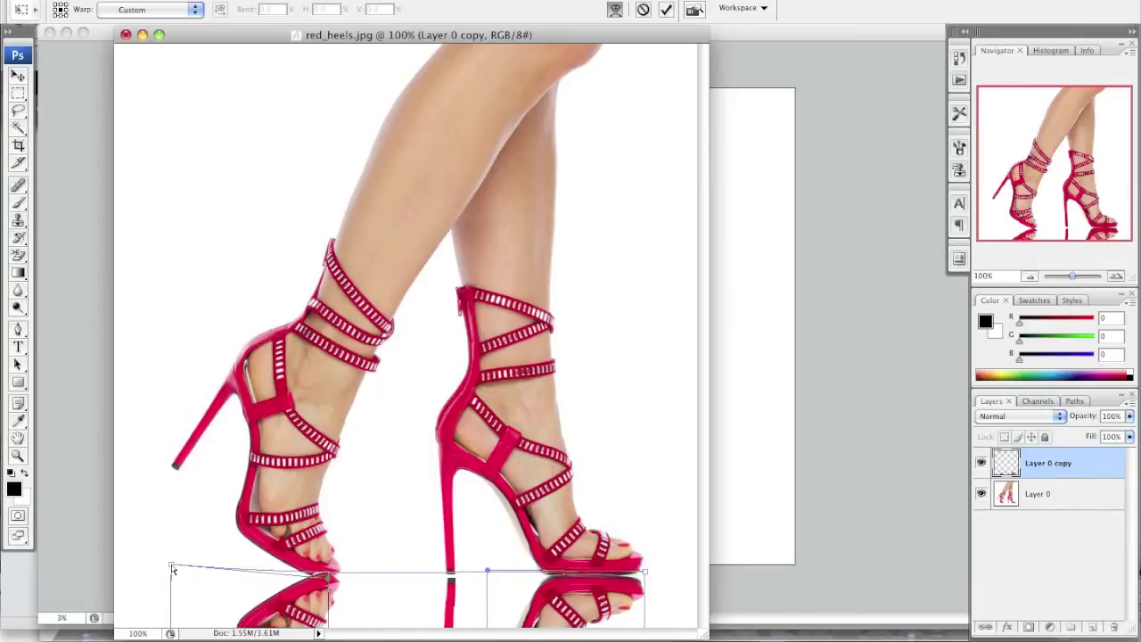
left_click_drag(326, 577, 328, 594)
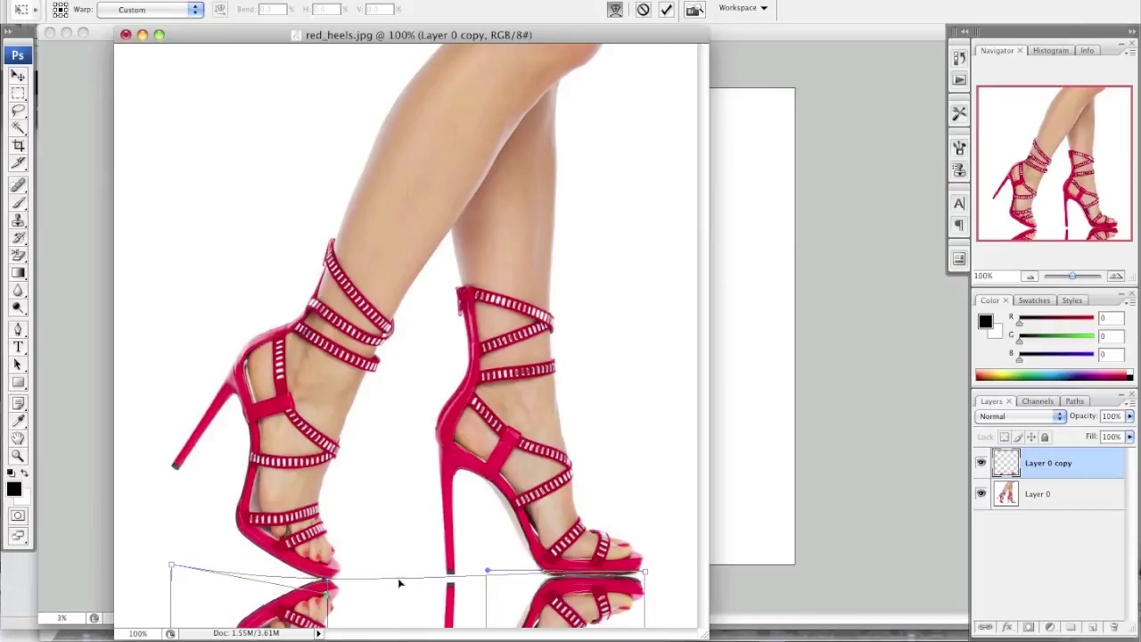
left_click_drag(486, 568, 487, 550)
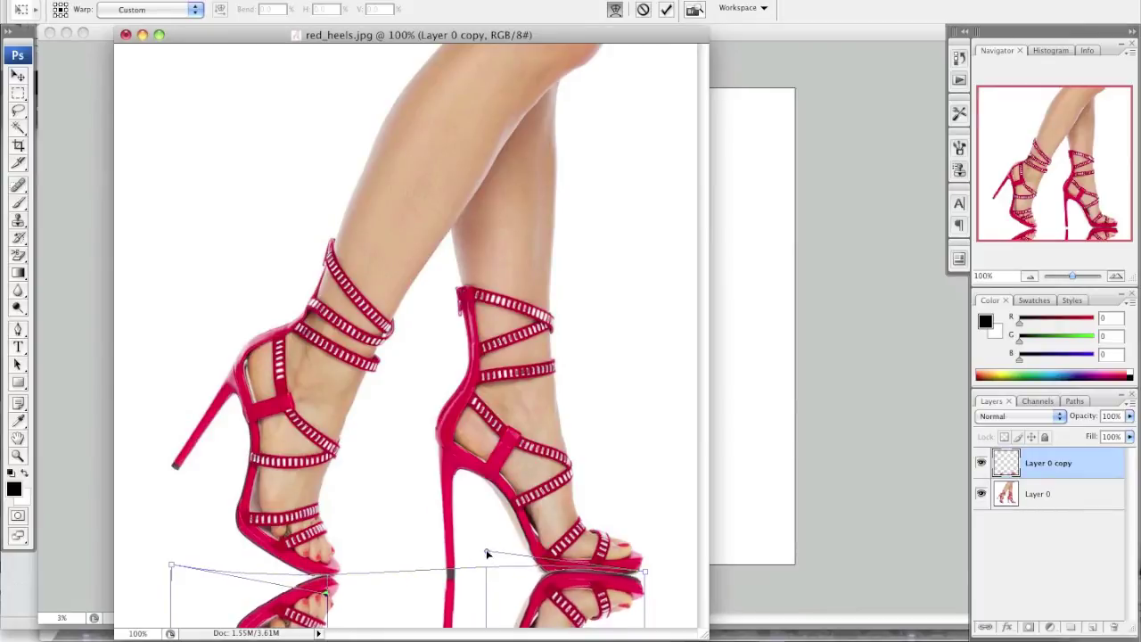
left_click_drag(645, 571, 645, 581)
Step: Fine-tune the warp curves under each shoe and apply the warp
left_click_drag(326, 589, 327, 600)
left_click_drag(488, 560, 490, 546)
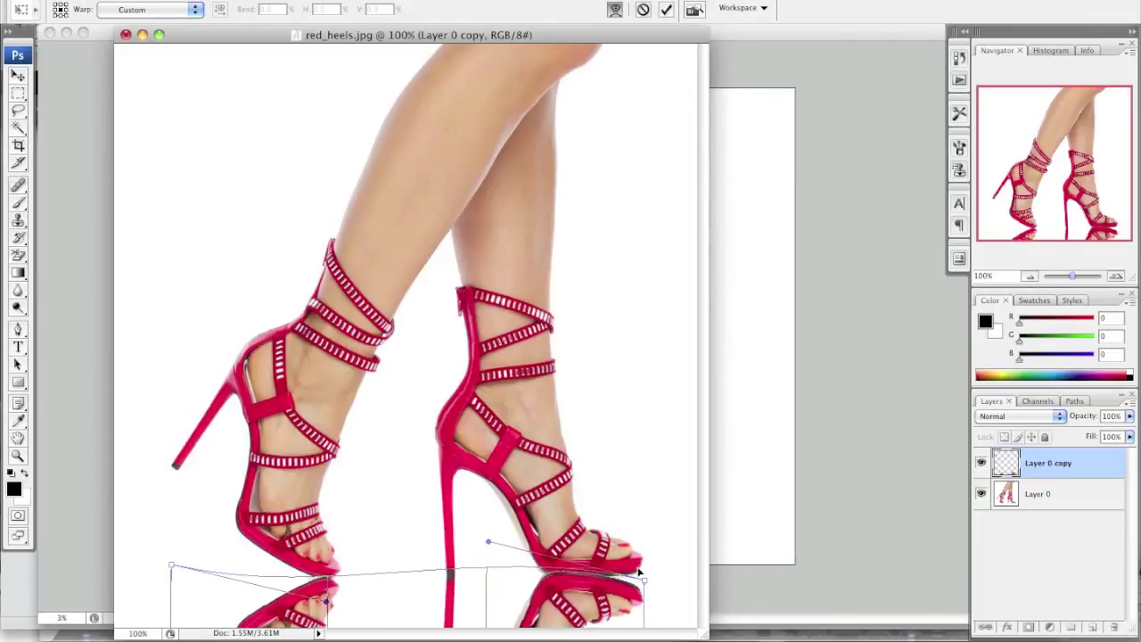
left_click_drag(643, 580, 642, 586)
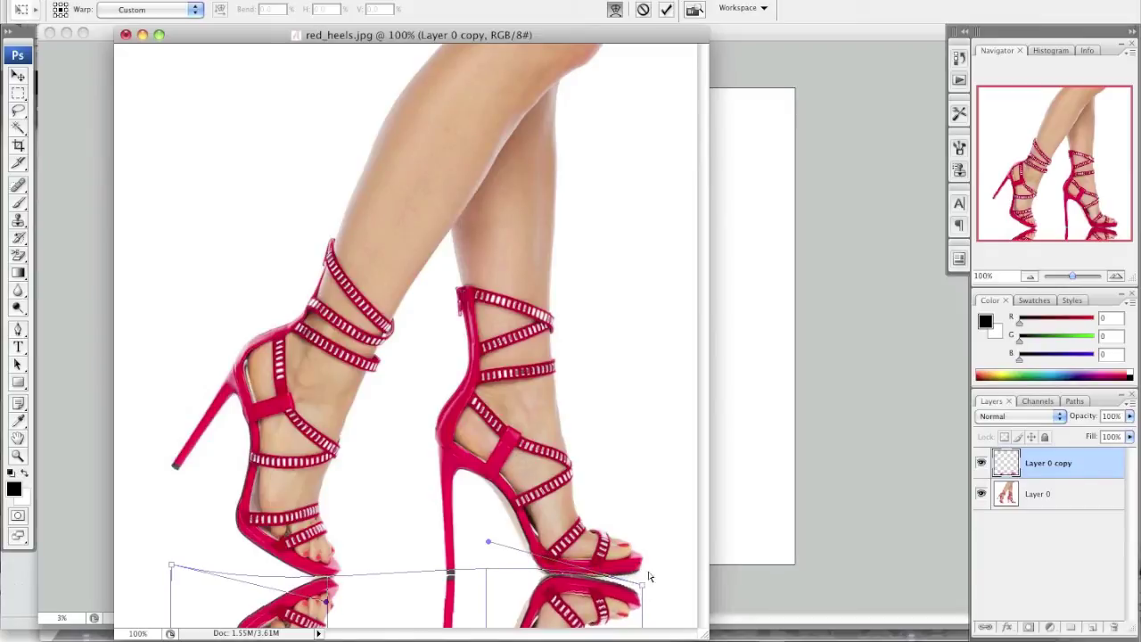
left_click_drag(330, 603, 328, 608)
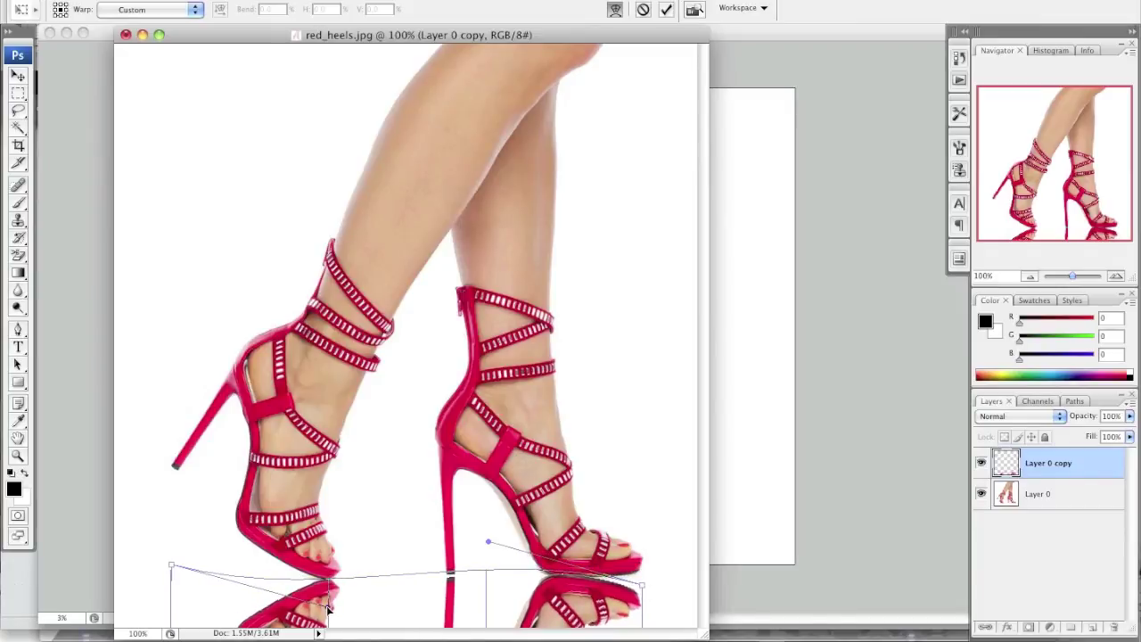
left_click_drag(489, 542, 488, 539)
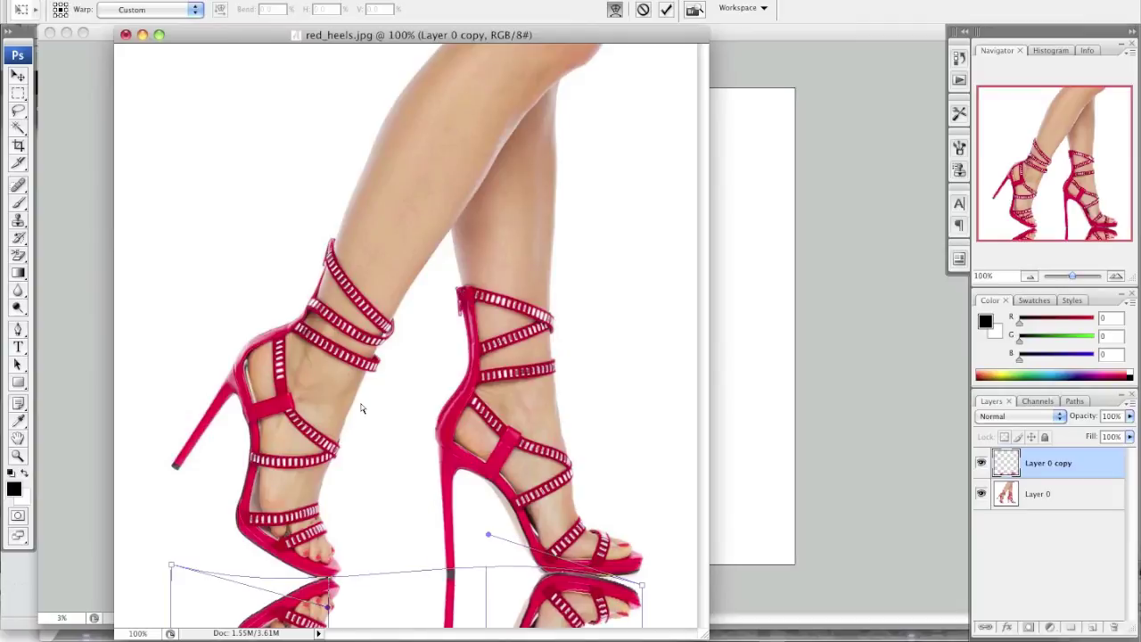
left_click(21, 148)
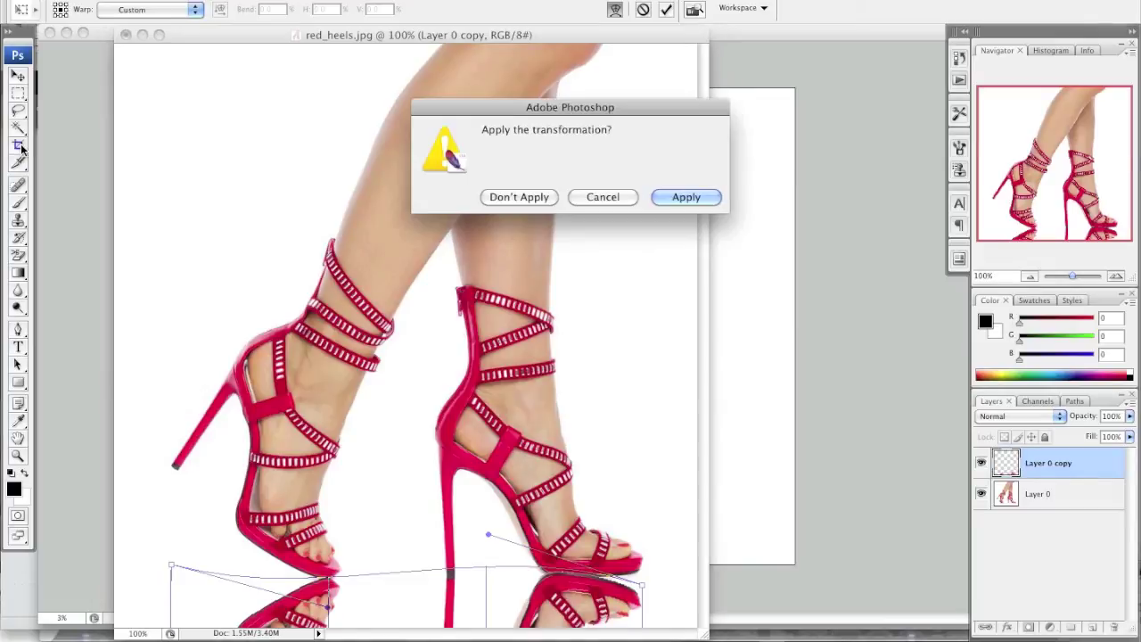
left_click(669, 196)
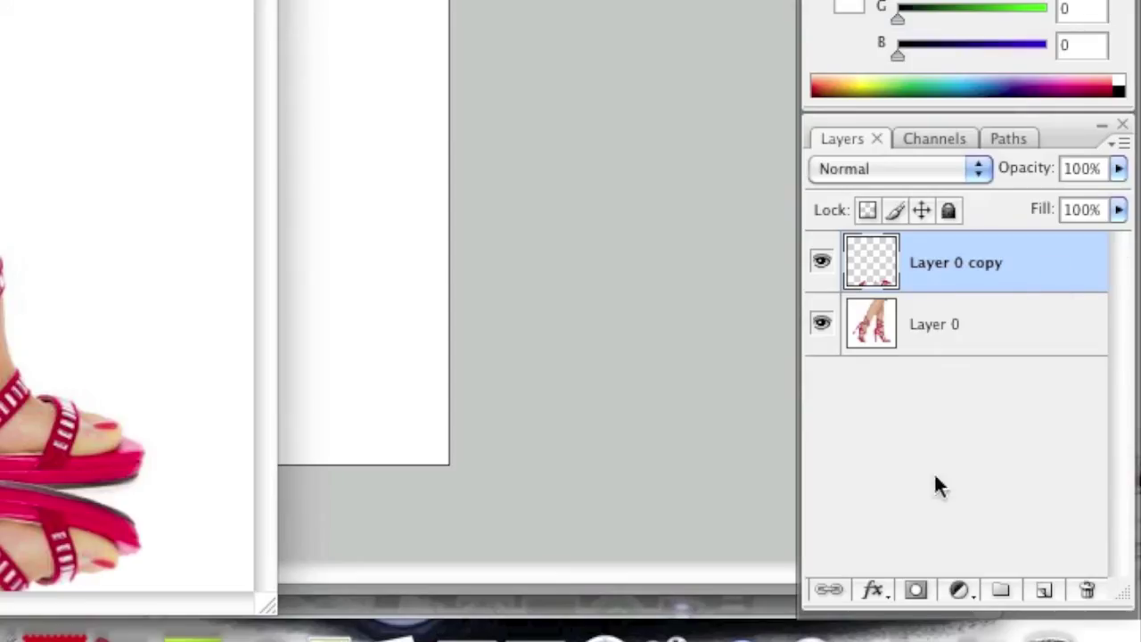
Step: Add a white layer mask to Layer 0 copy
left_click(917, 591)
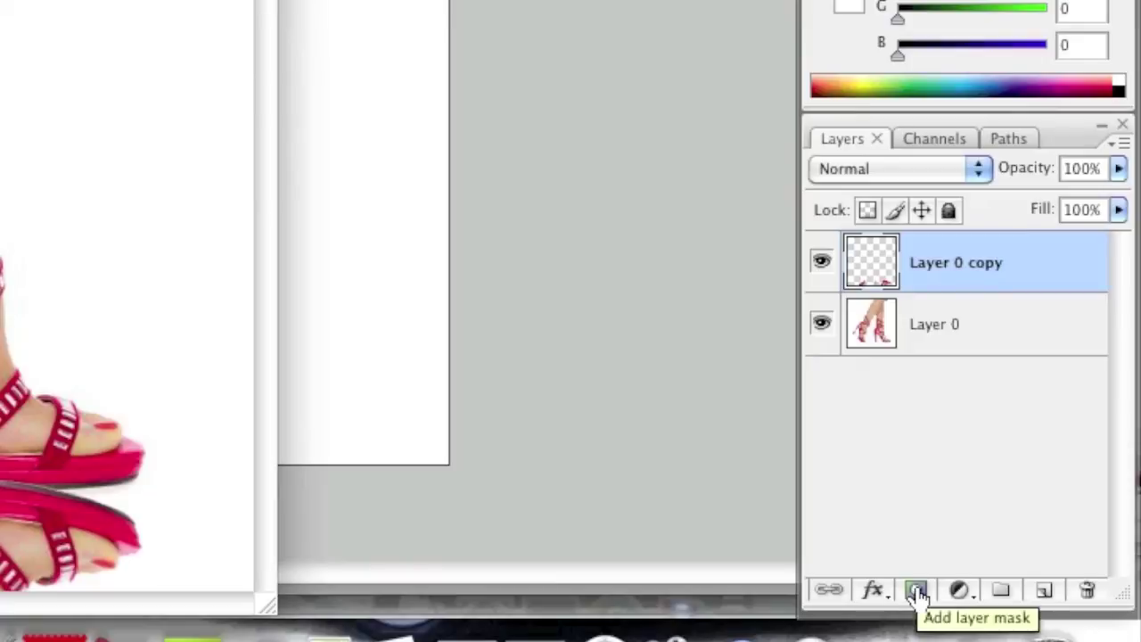
left_click(917, 594)
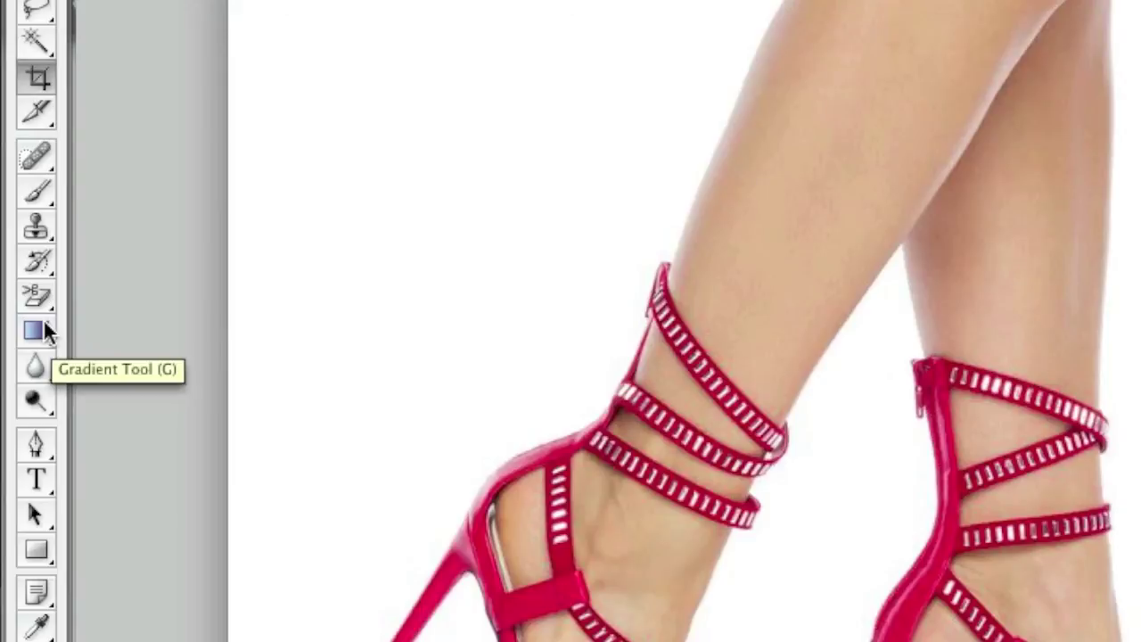
left_click_drag(43, 322, 122, 349)
left_click_drag(37, 328, 40, 332)
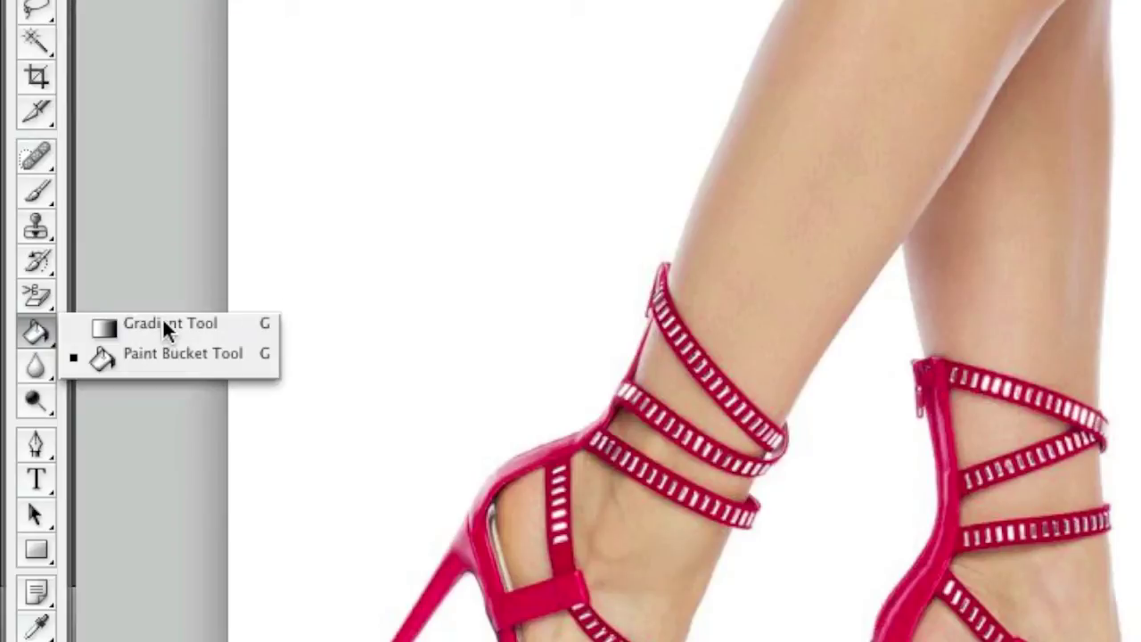
Step: Fade the reflection with a first-preset gradient on its mask and set opacity to 50%
left_click(164, 326)
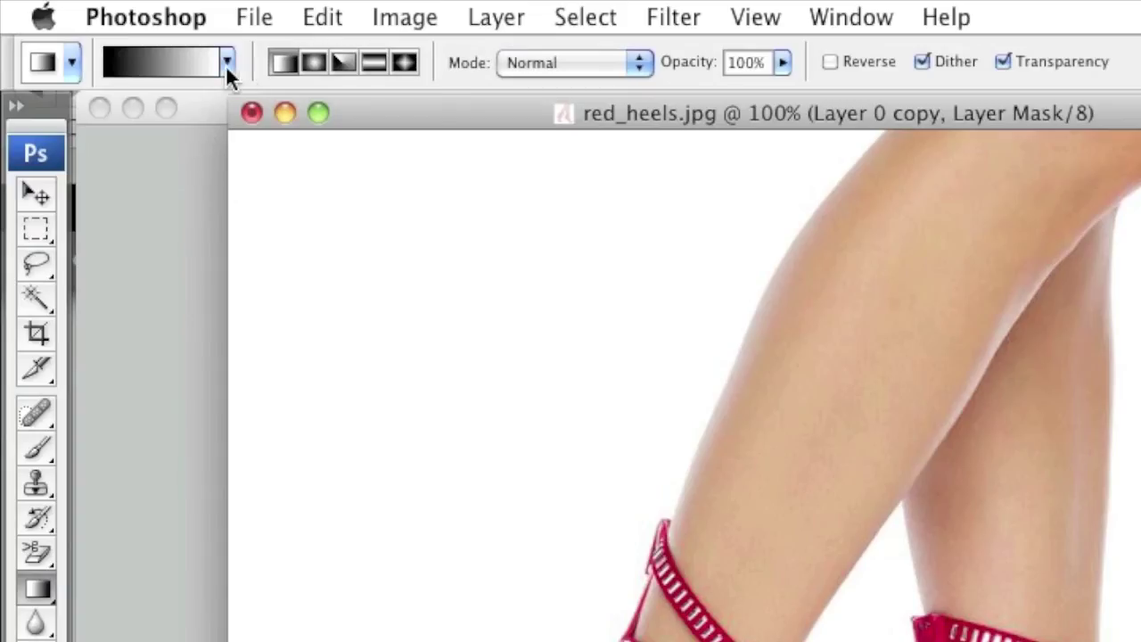
left_click(229, 64)
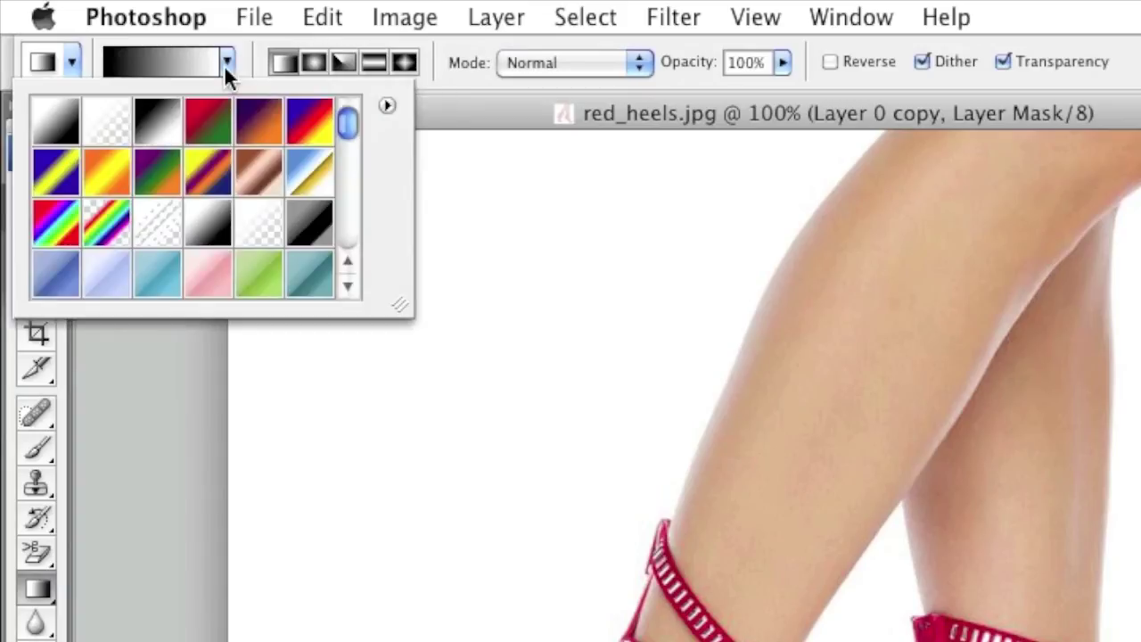
left_click(61, 130)
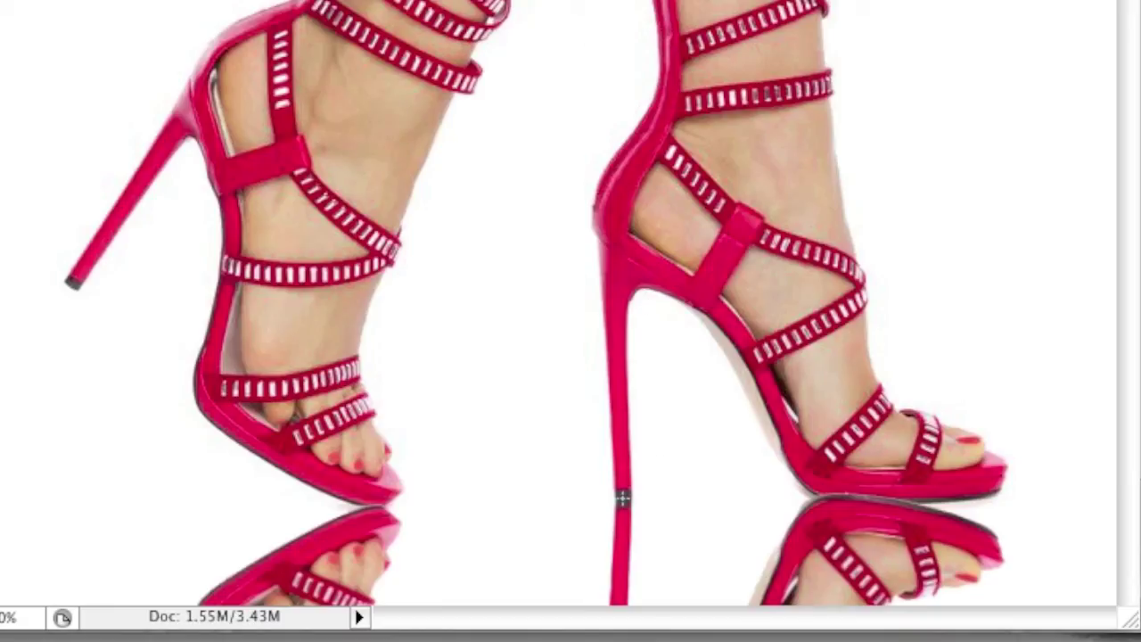
left_click_drag(622, 497, 622, 607)
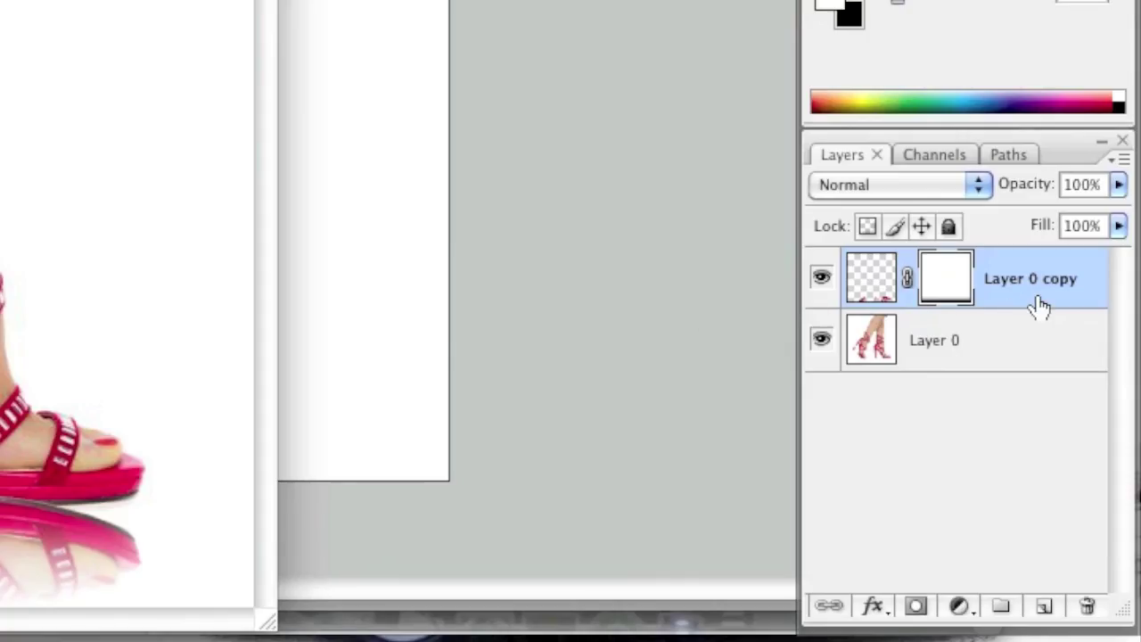
left_click_drag(1083, 192, 1061, 197)
type("50")
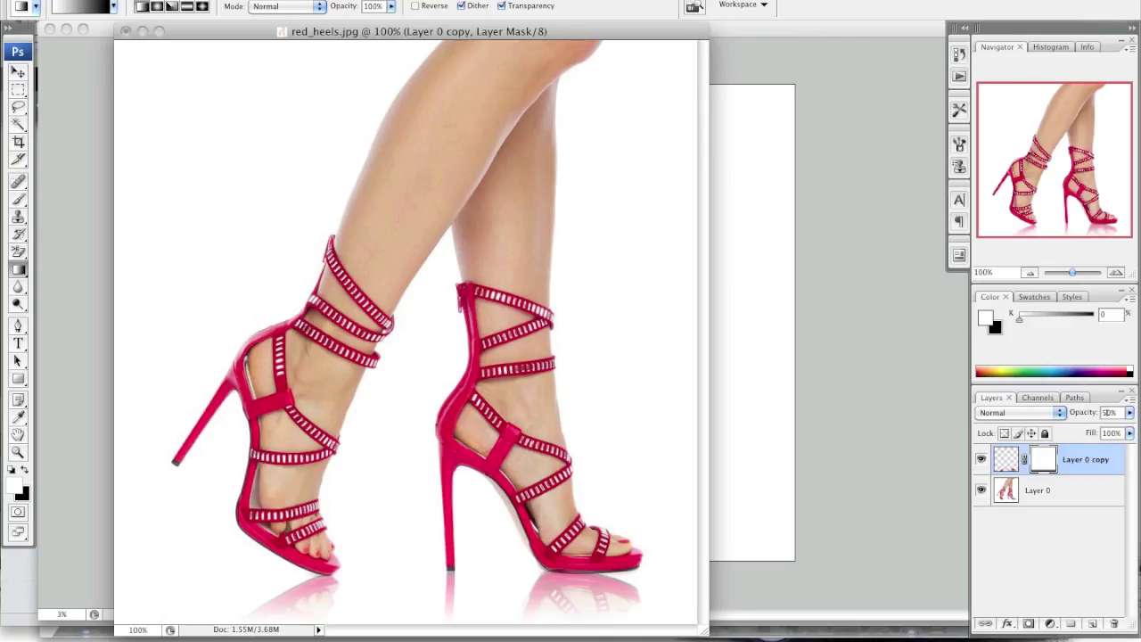